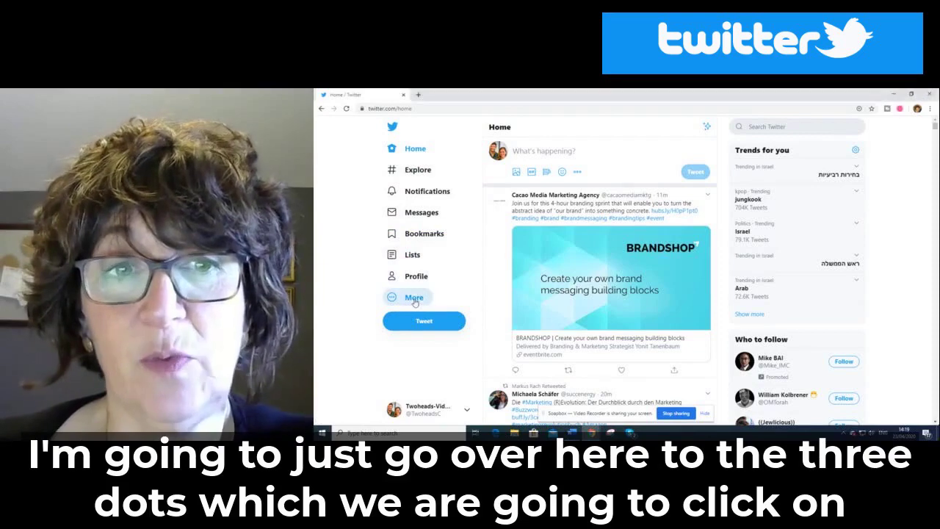
# Open the More menu in Twitter's left sidebar to reach Media Studio.
pyautogui.click(414, 298)
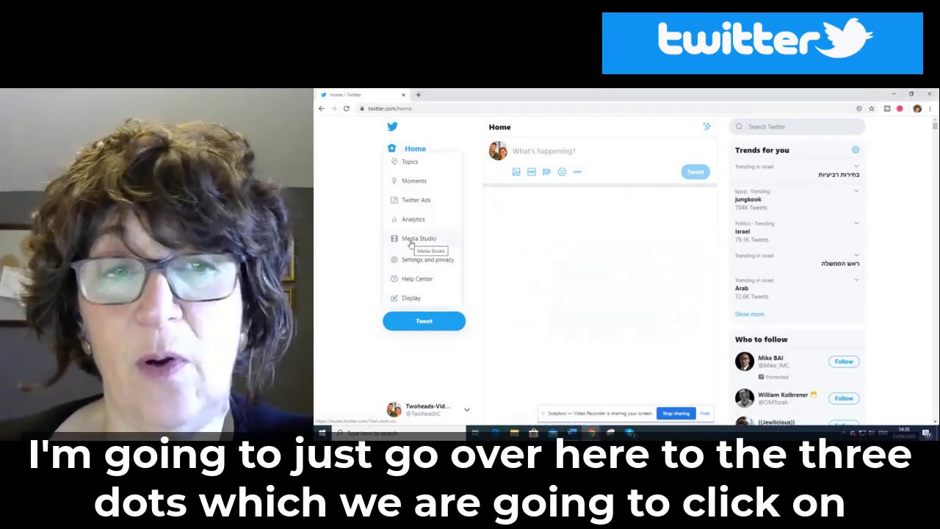
# Open the Media Studio library in a new tab, dismissing the upload file picker.
pyautogui.click(410, 242)
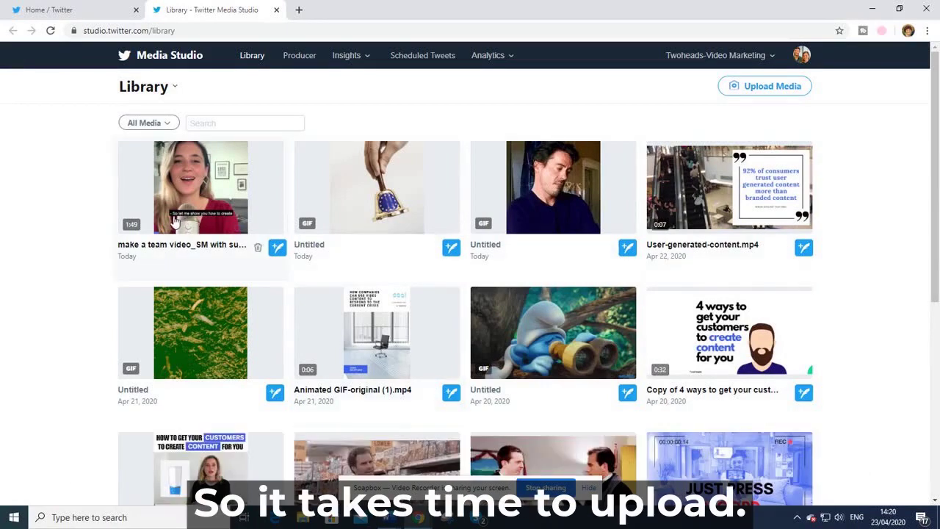
pyautogui.click(784, 96)
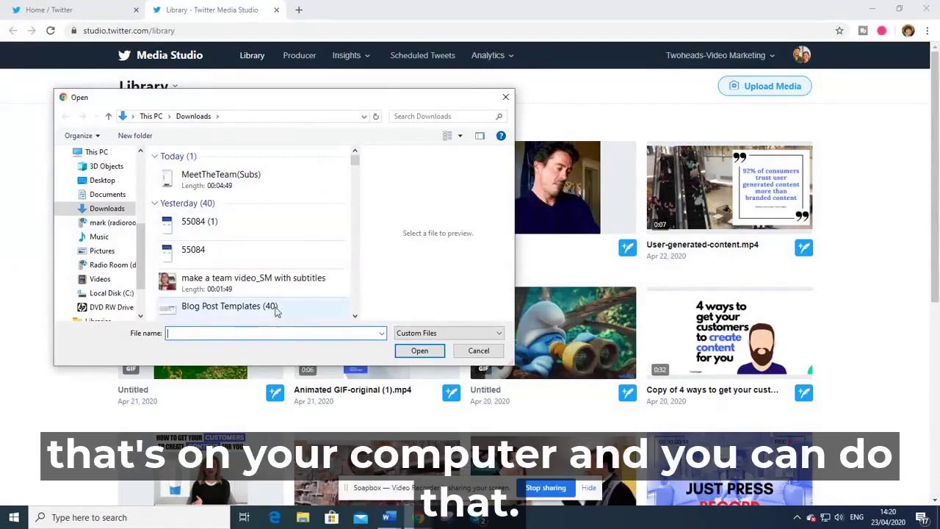
pyautogui.click(505, 97)
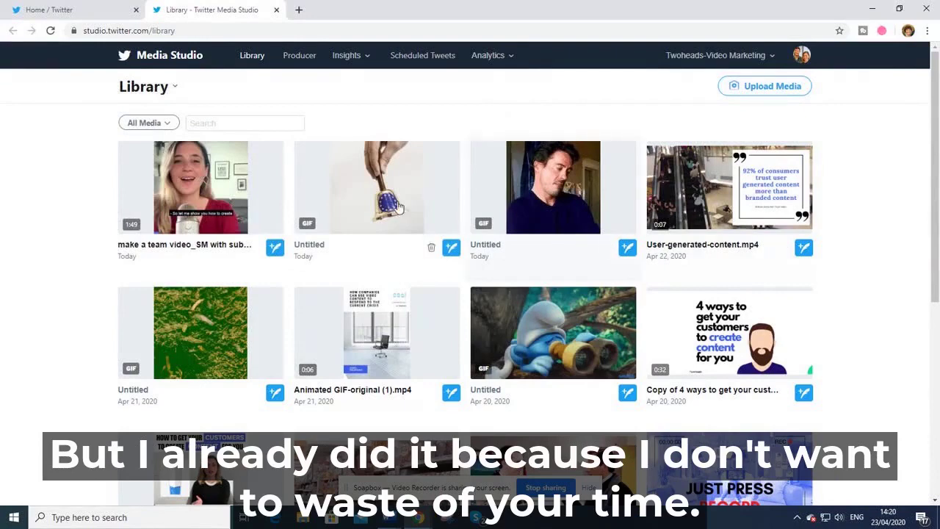
# In the team video's media details, replace its name with make-a-team-video.
pyautogui.click(217, 176)
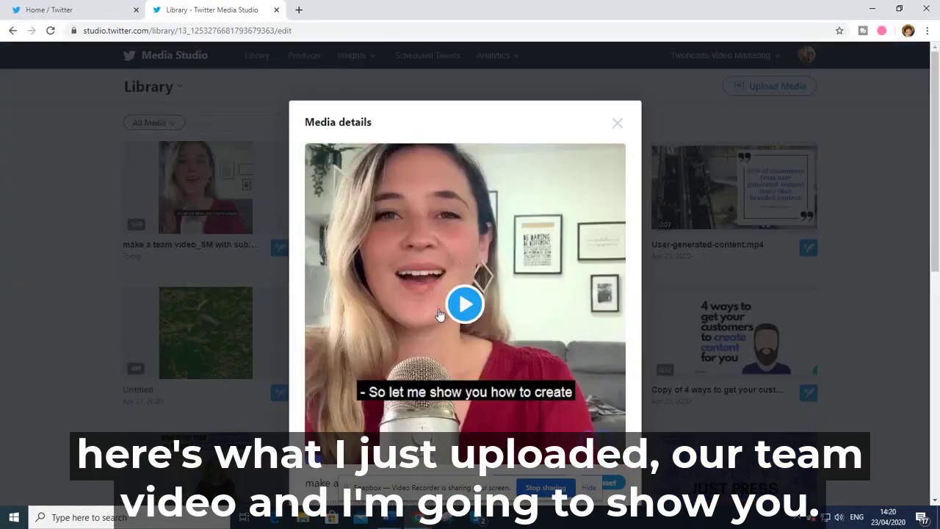
pyautogui.scroll(-2, 514, 308)
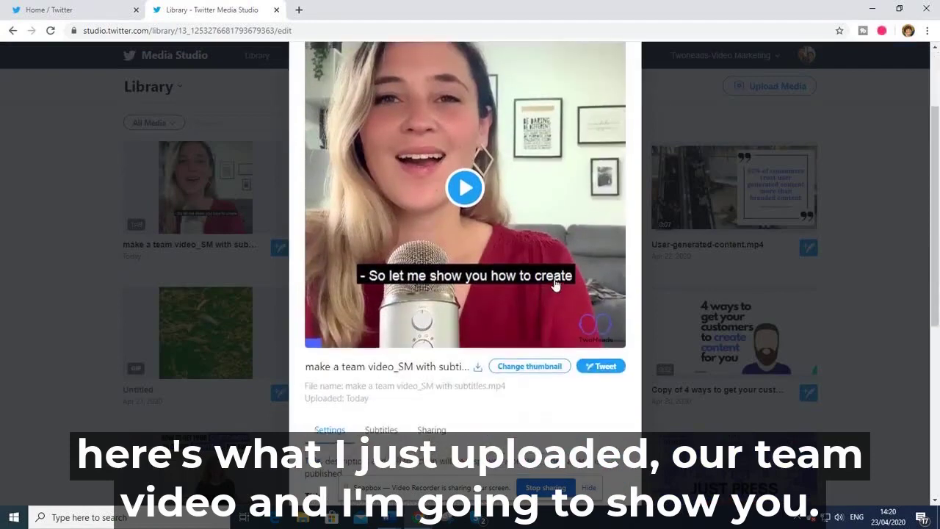
pyautogui.scroll(2, 555, 283)
pyautogui.scroll(-3, 555, 284)
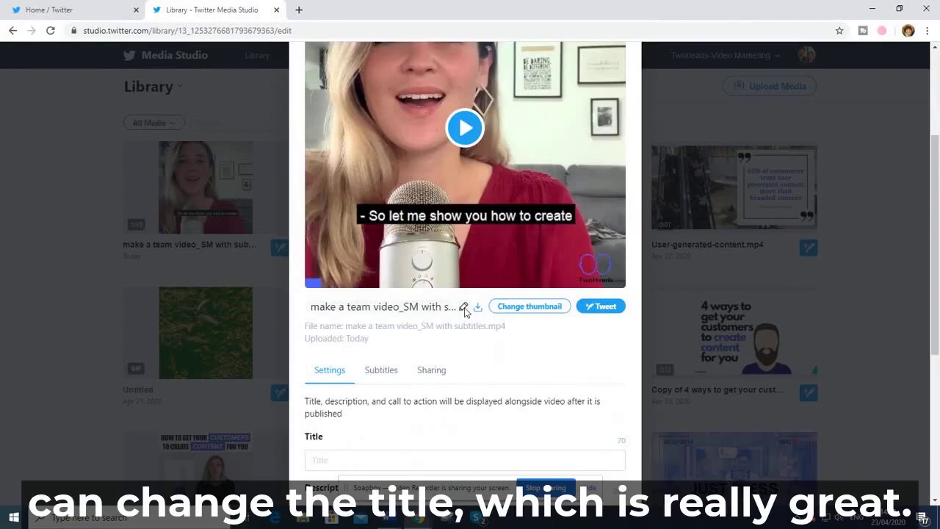
pyautogui.click(462, 306)
pyautogui.moveTo(445, 305); pyautogui.dragTo(298, 314)
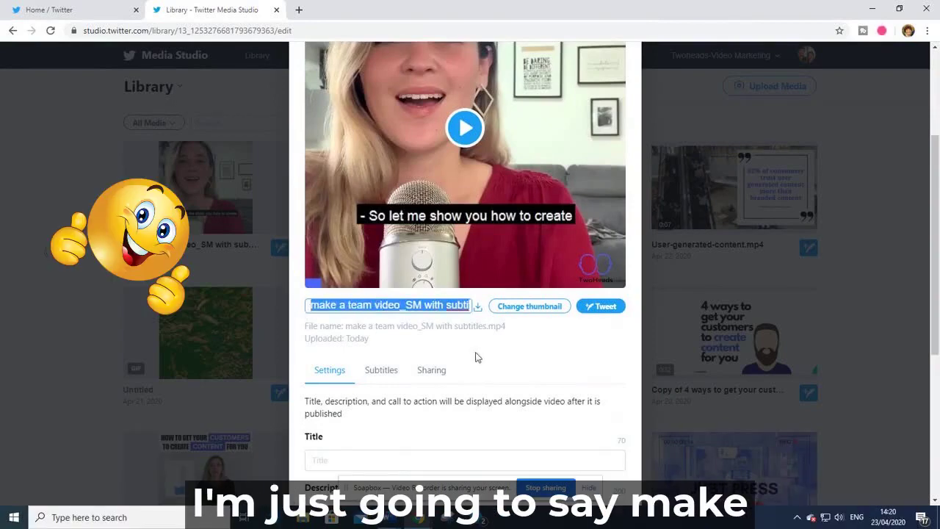
pyautogui.write('make')
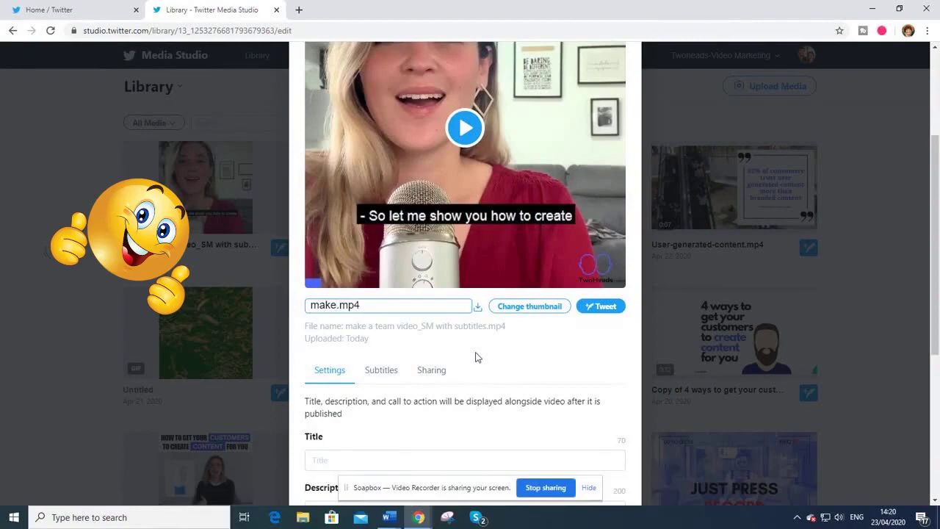
pyautogui.write('-a-team-')
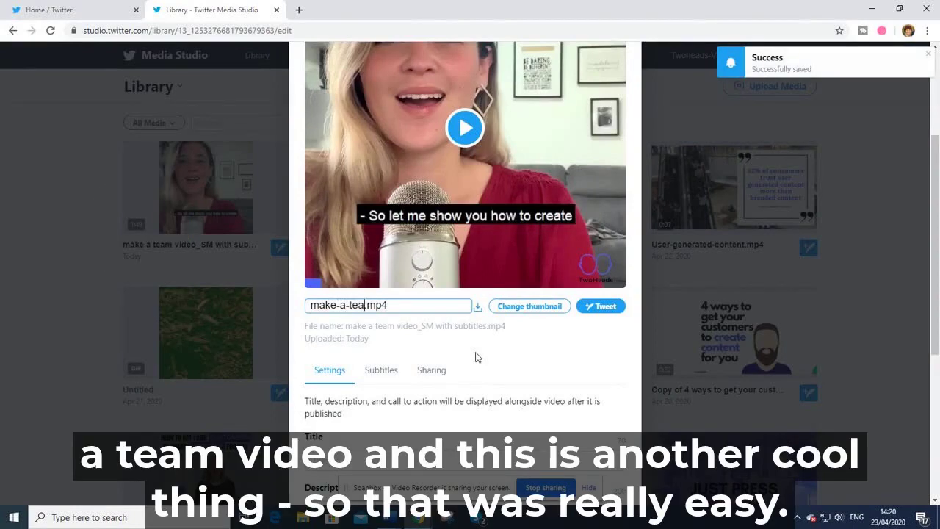
pyautogui.write('video')
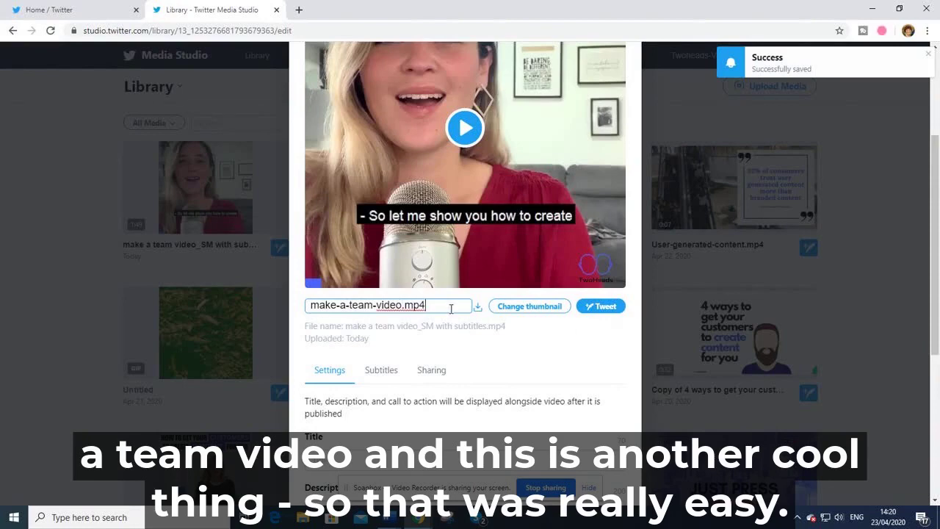
# Use the 0:03 'Create an AWESOME Team Video' title-card frame as the thumbnail.
pyautogui.click(537, 308)
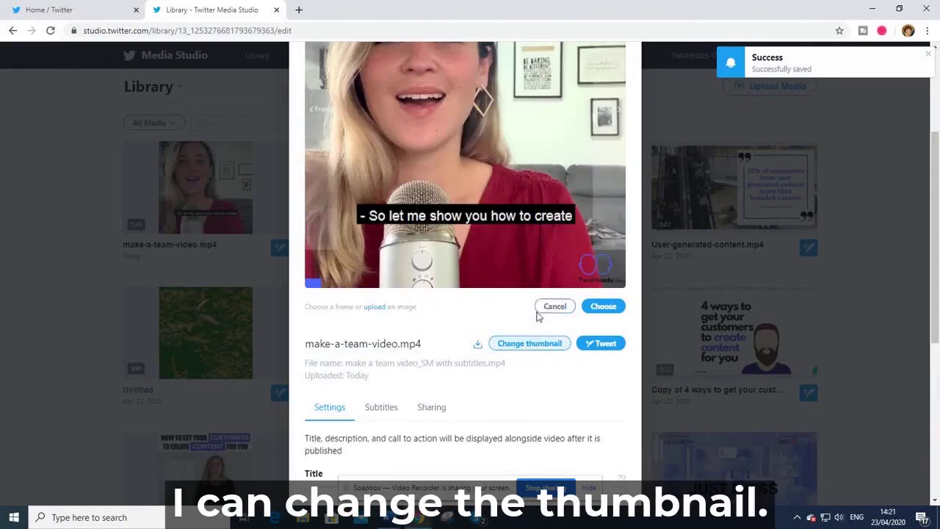
pyautogui.scroll(2, 535, 267)
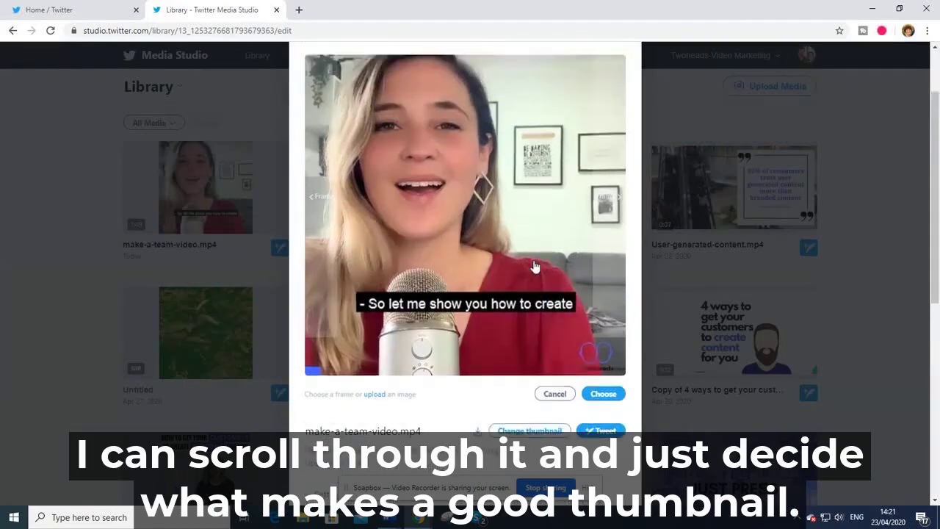
pyautogui.scroll(1, 536, 267)
pyautogui.click(316, 392)
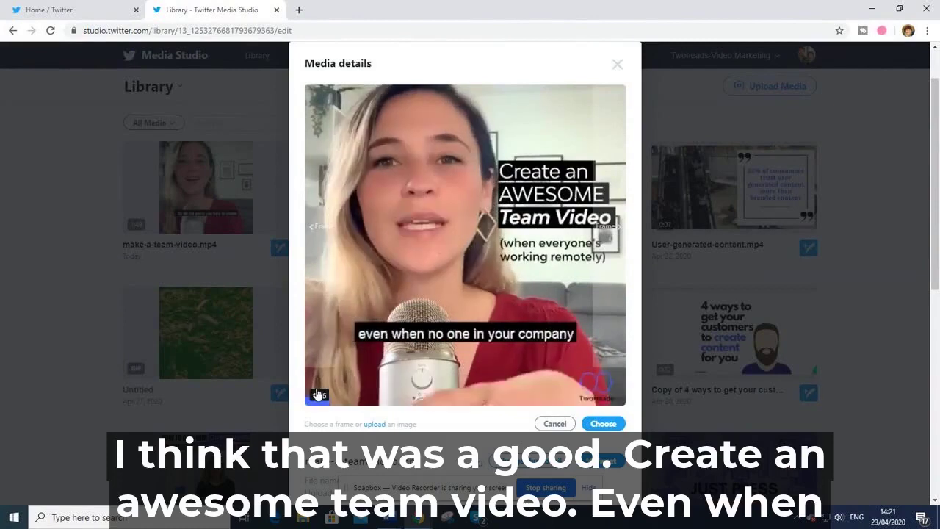
pyautogui.click(321, 392)
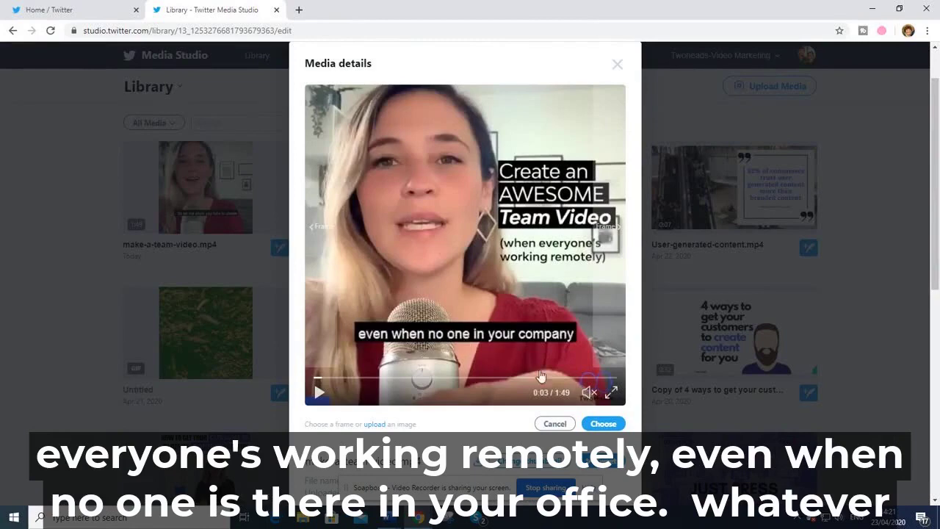
pyautogui.click(600, 425)
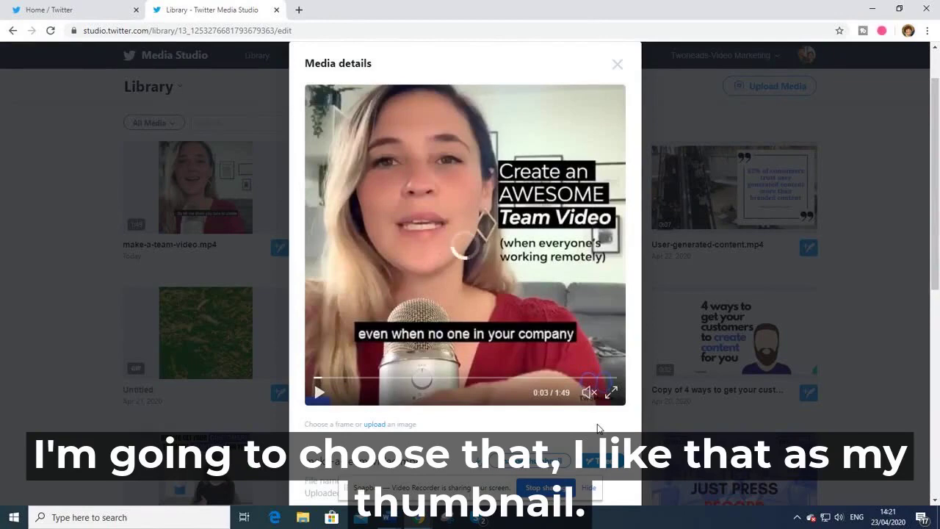
pyautogui.scroll(-1, 463, 367)
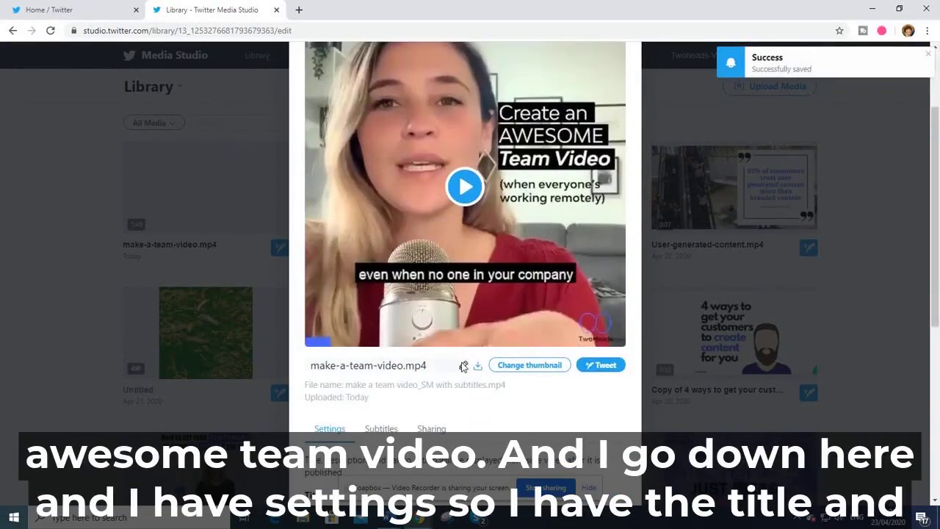
# Enter 'Make a team video' as the video's title.
pyautogui.scroll(-2, 463, 366)
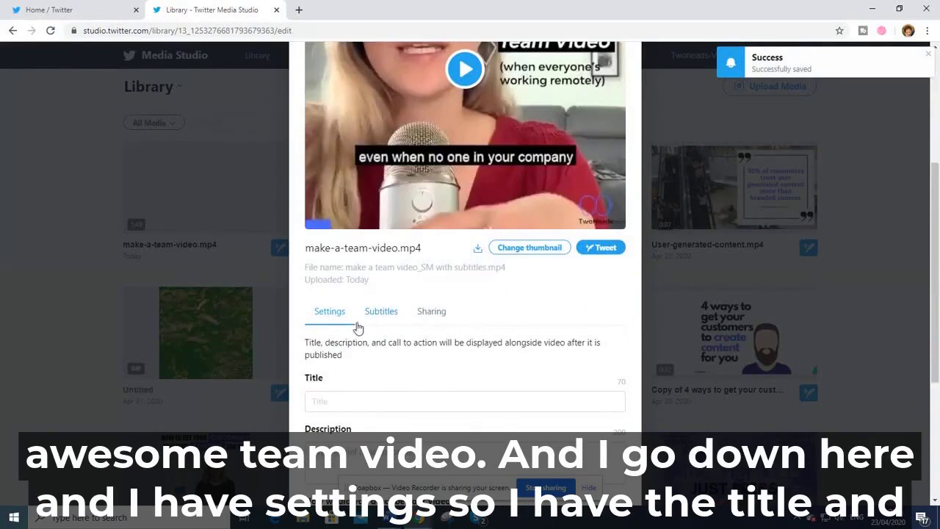
pyautogui.scroll(-1, 320, 345)
pyautogui.click(333, 340)
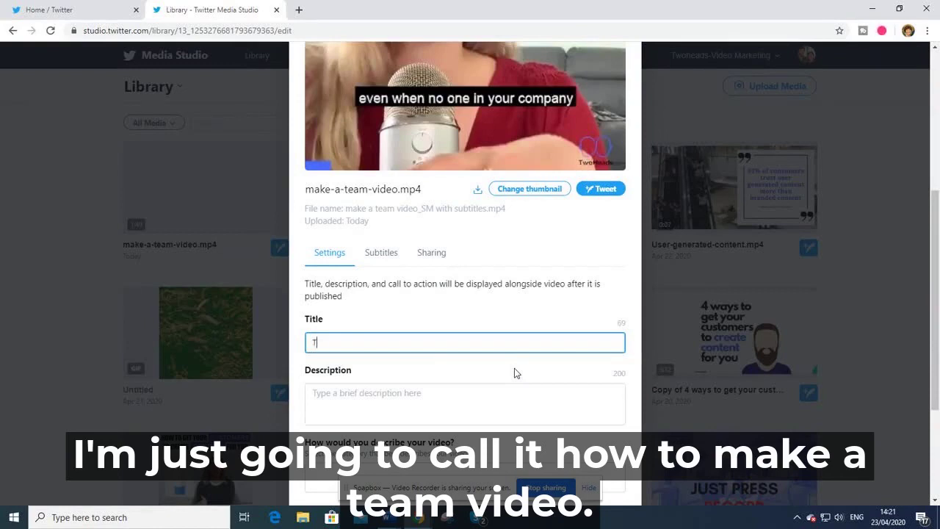
pyautogui.write('Make a')
pyautogui.press('BackSpace')
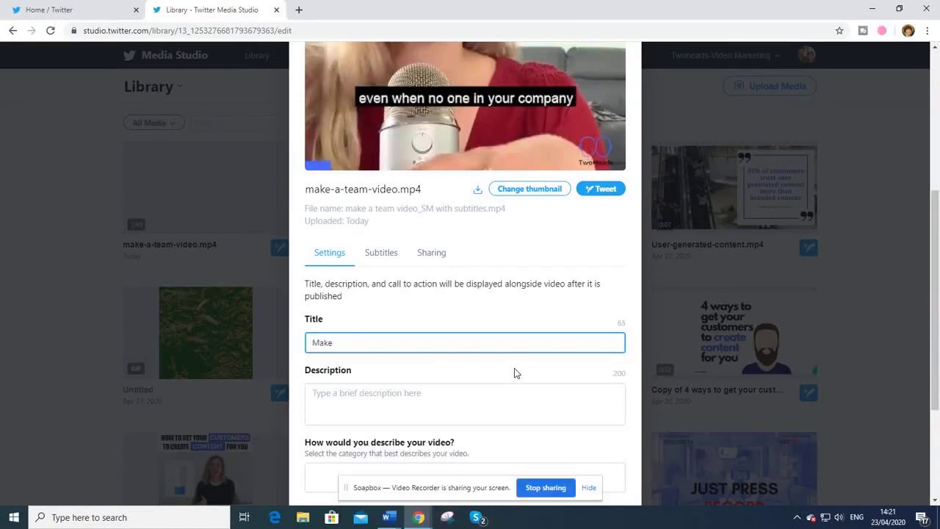
pyautogui.write('a team video')
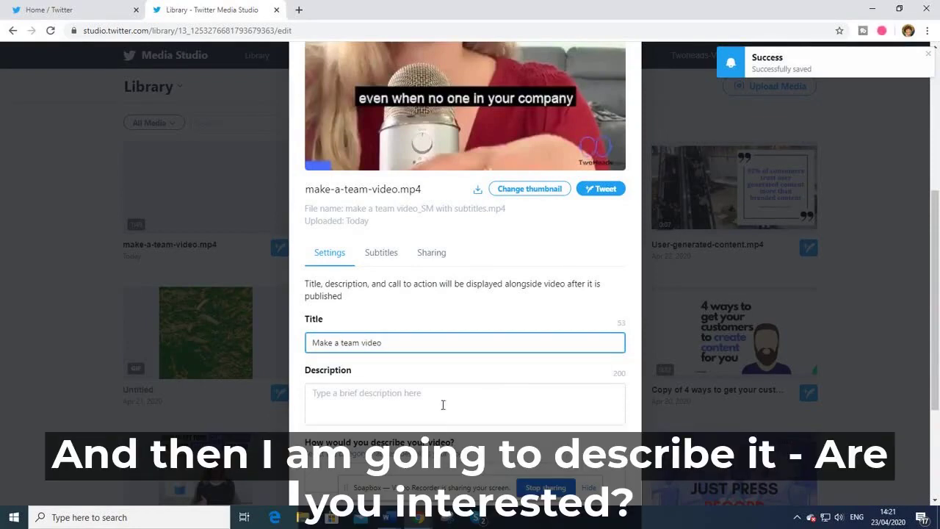
# Write the description 'Are you interested in learning how you can make…' ending with #teamvideo.
pyautogui.click(417, 404)
pyautogui.write('Are you interested in lea')
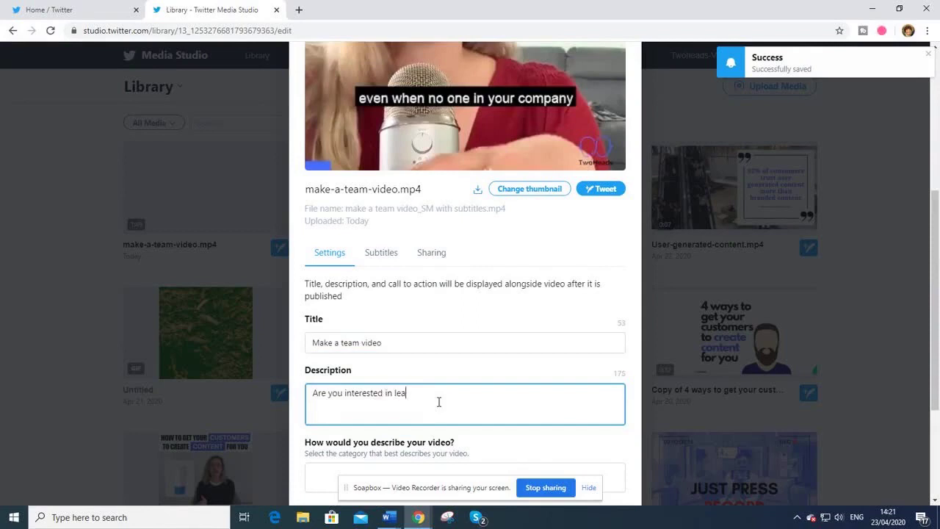
pyautogui.write('rning h')
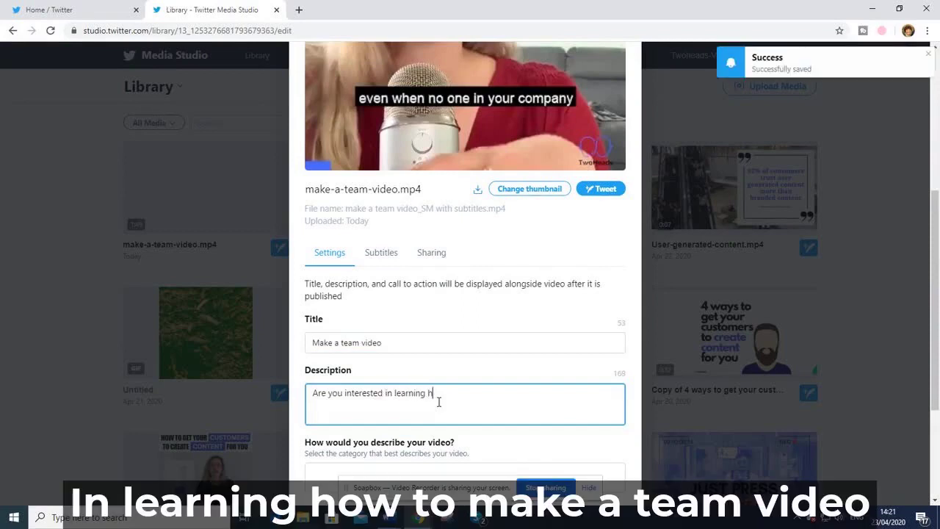
pyautogui.write('ow you can make an easy t')
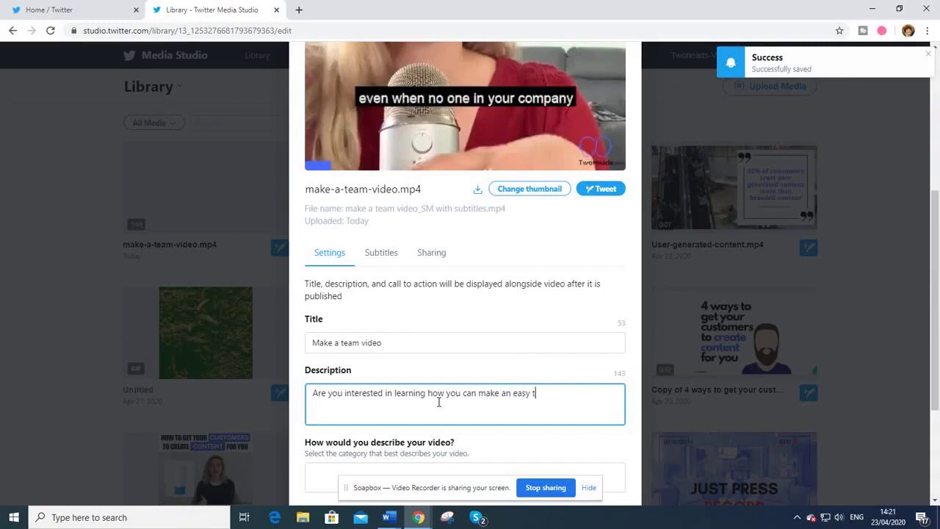
pyautogui.press('BackSpace')
pyautogui.write('#teamvi')
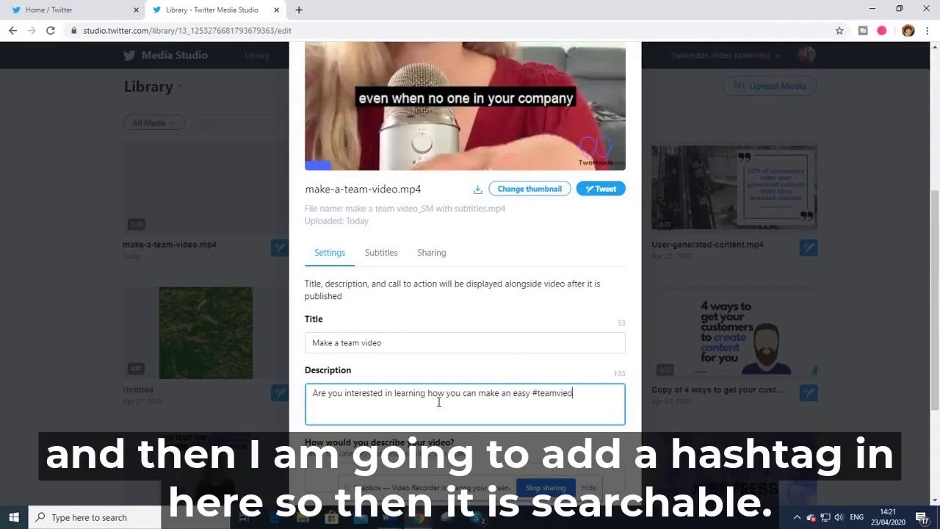
pyautogui.write('deo')
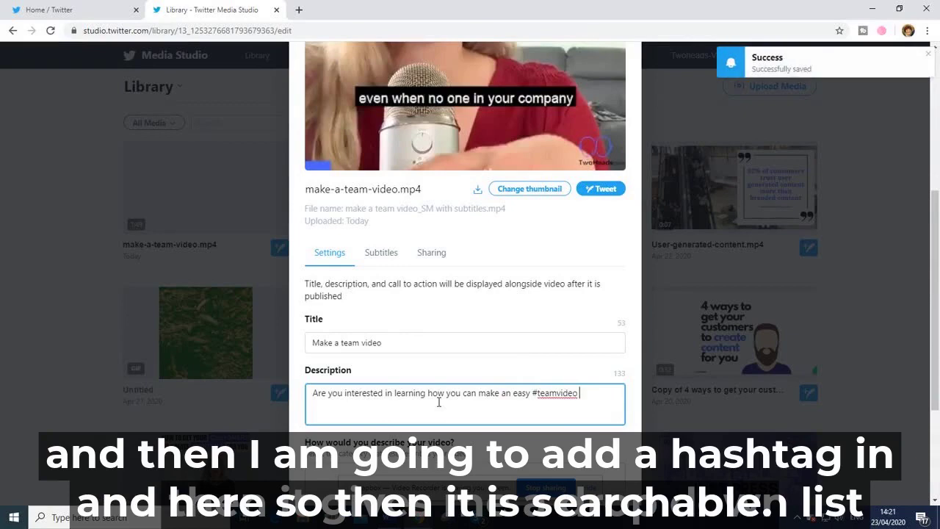
pyautogui.scroll(-2, 436, 398)
# Pick Digital Creators under 'How would you describe your video?' as the category.
pyautogui.click(380, 301)
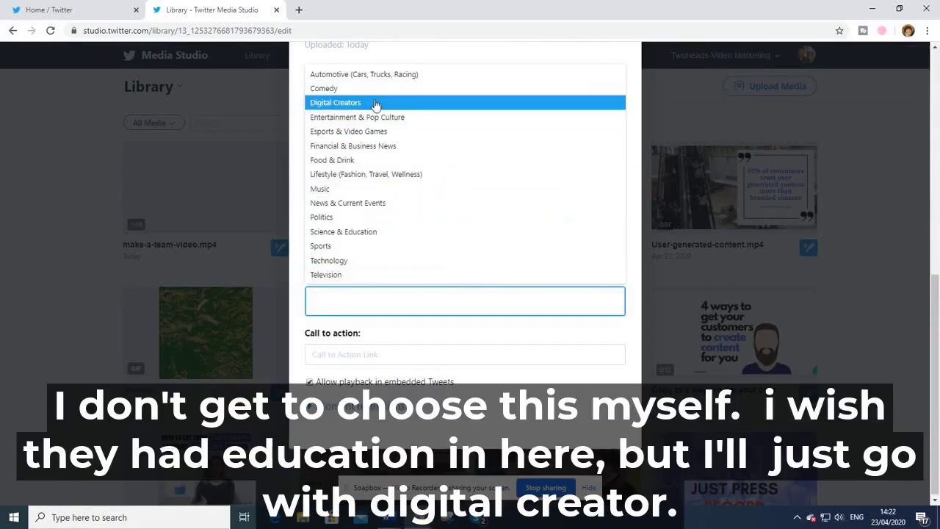
pyautogui.click(365, 102)
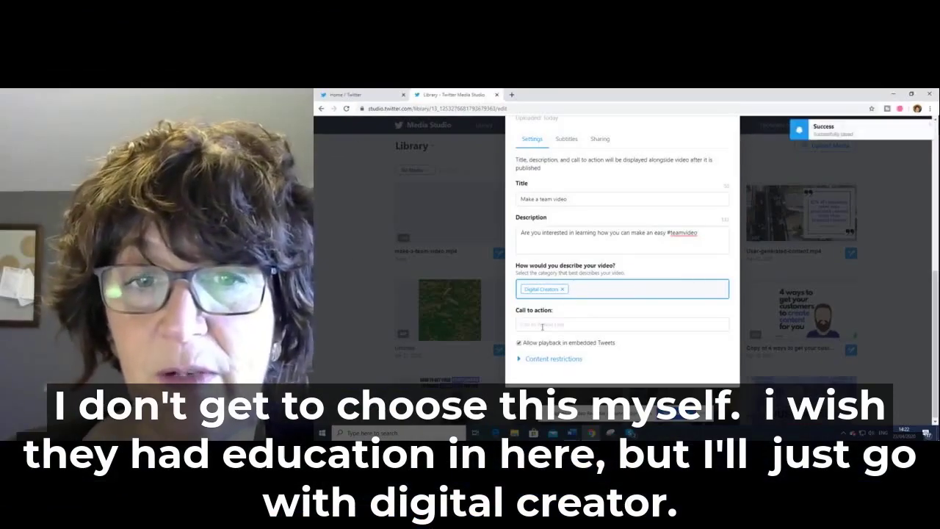
pyautogui.click(542, 325)
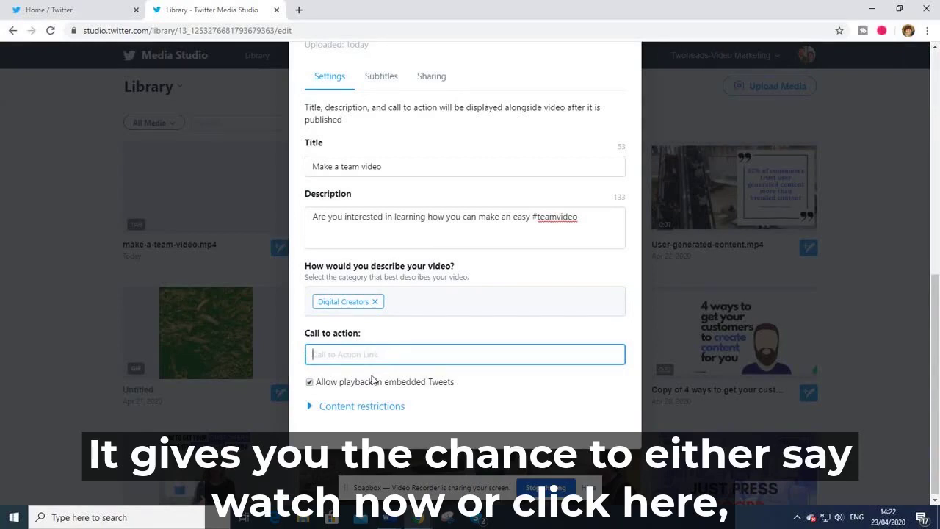
# Review the Subtitles options, then view the Sharing tab's People field and shared link.
pyautogui.scroll(3, 409, 319)
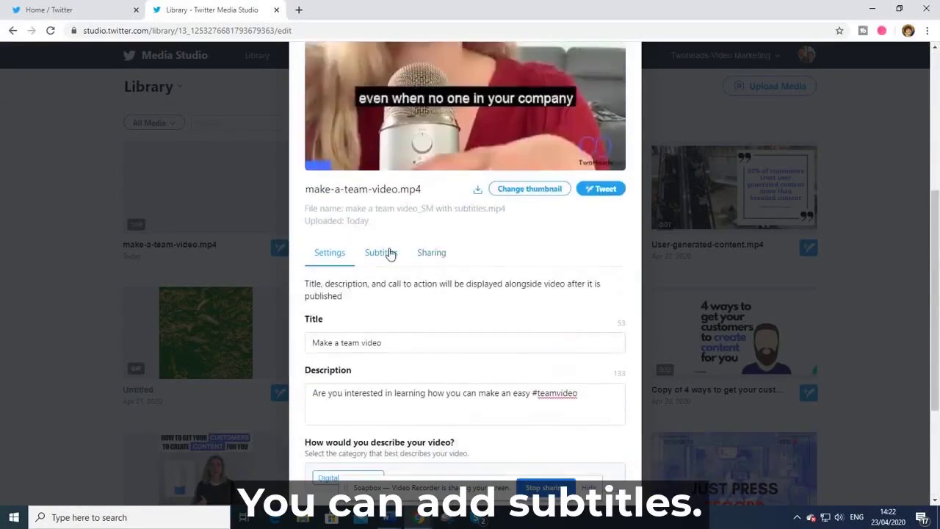
pyautogui.click(389, 254)
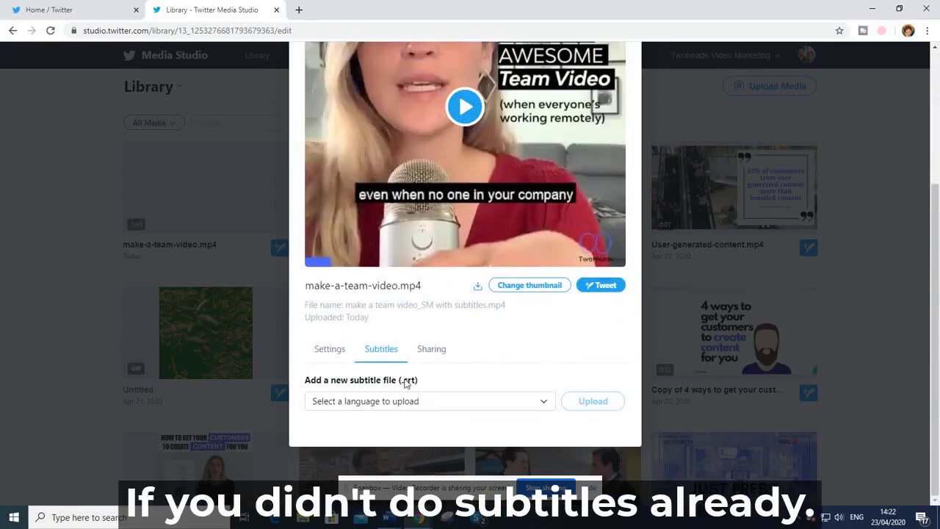
pyautogui.click(433, 351)
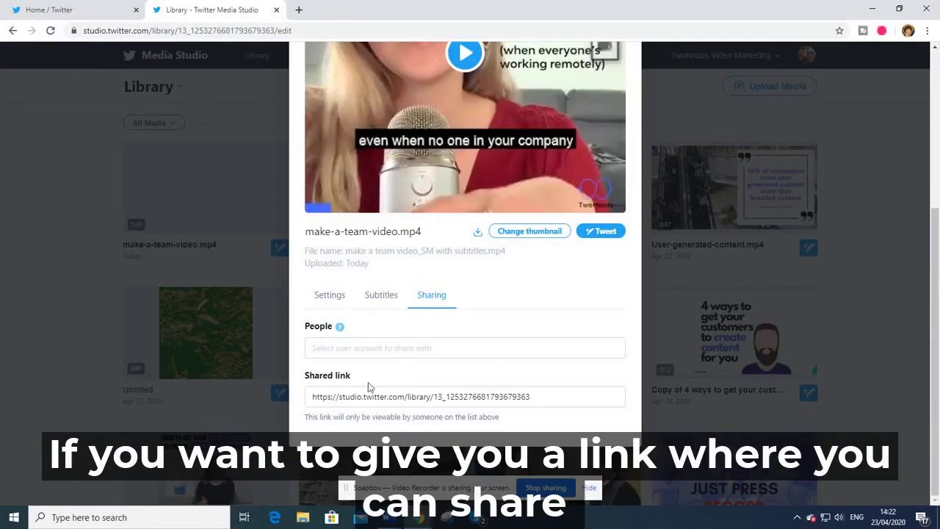
pyautogui.scroll(3, 559, 400)
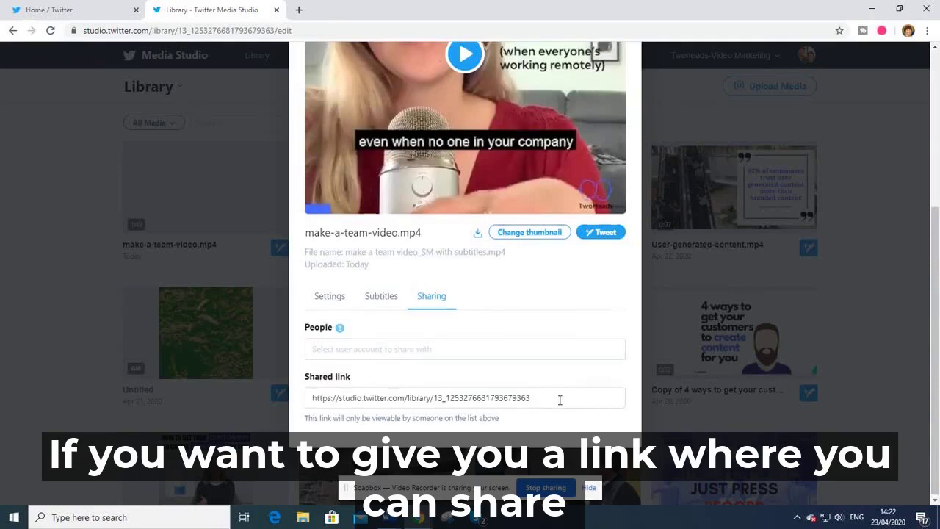
pyautogui.scroll(-1, 559, 404)
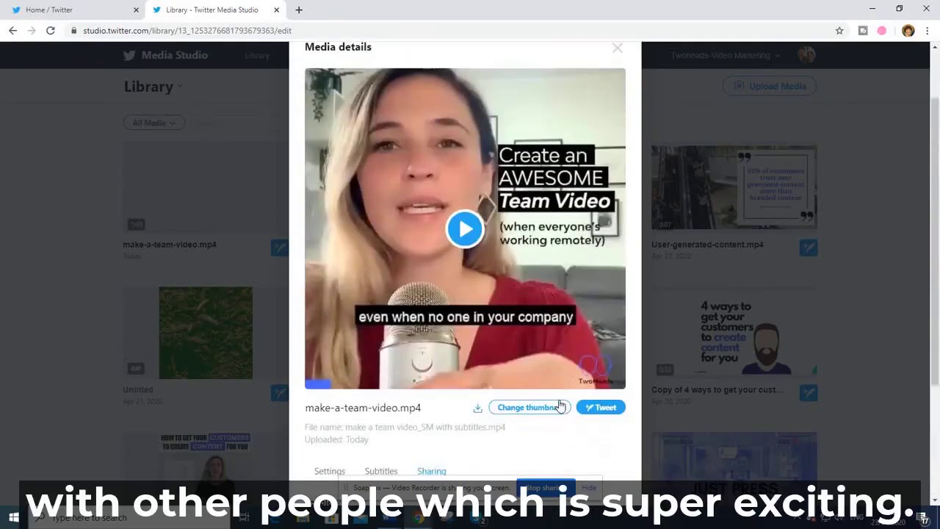
pyautogui.scroll(-1, 573, 389)
# Start a tweet with the team video attached and preview the Schedule date picker.
pyautogui.click(596, 349)
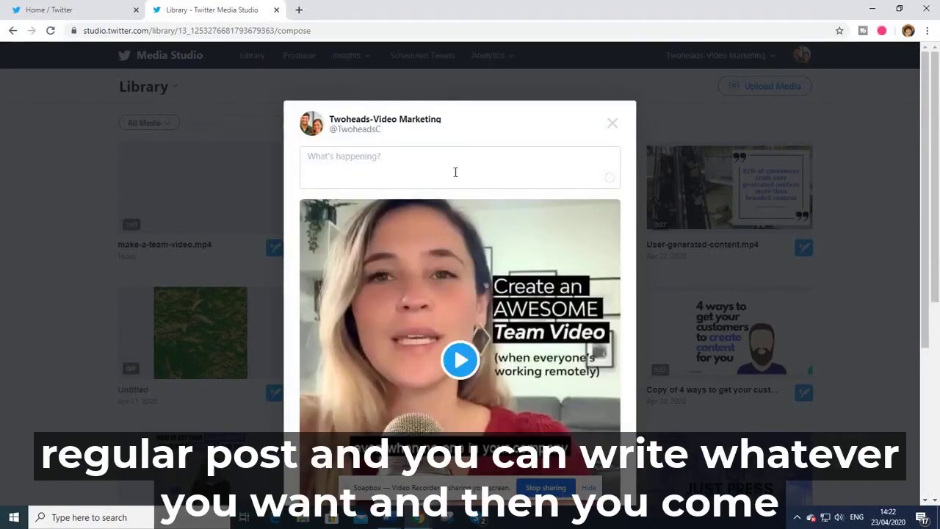
pyautogui.scroll(-3, 516, 282)
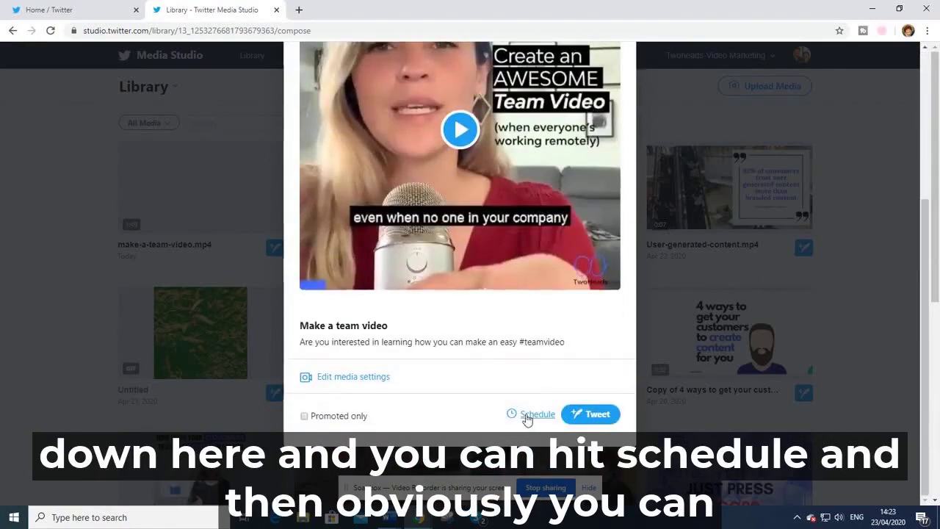
pyautogui.click(526, 416)
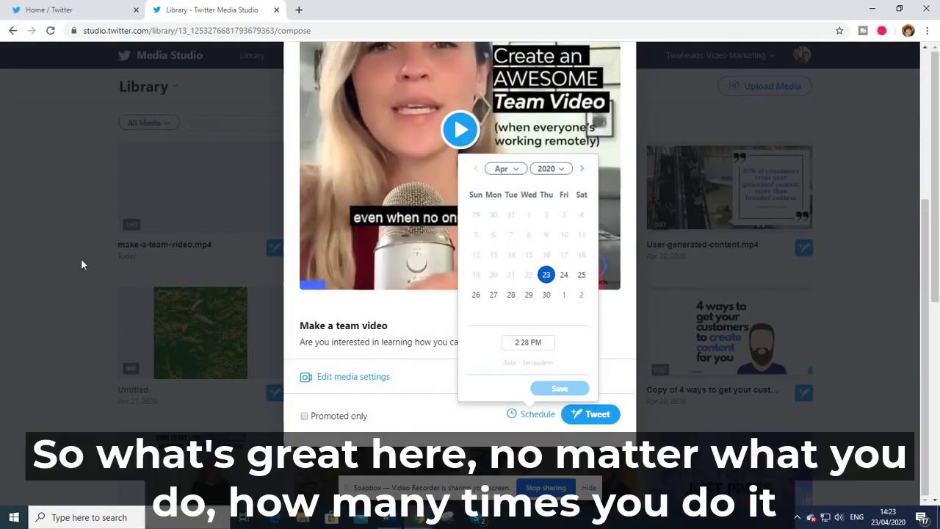
pyautogui.click(82, 262)
pyautogui.click(609, 411)
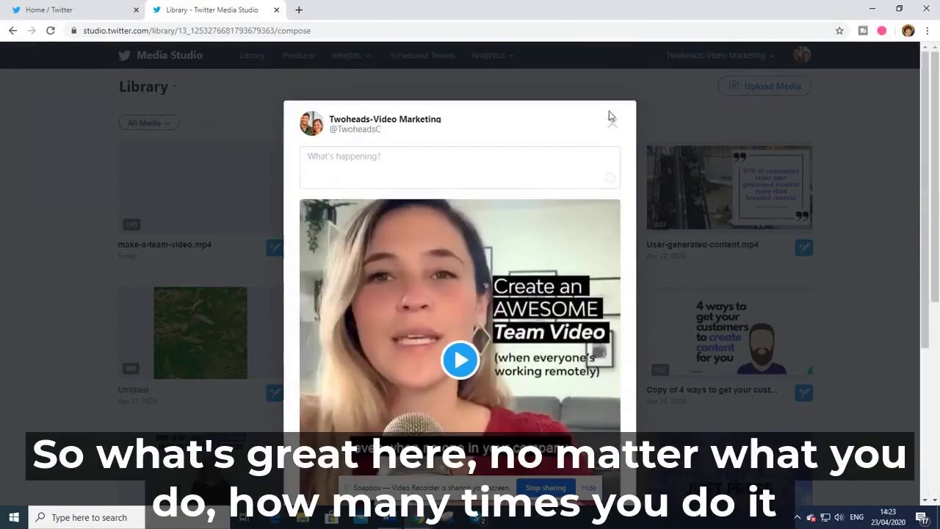
# Discard the tweet draft, returning to the Library where make-a-team-video.mp4 is listed.
pyautogui.click(613, 130)
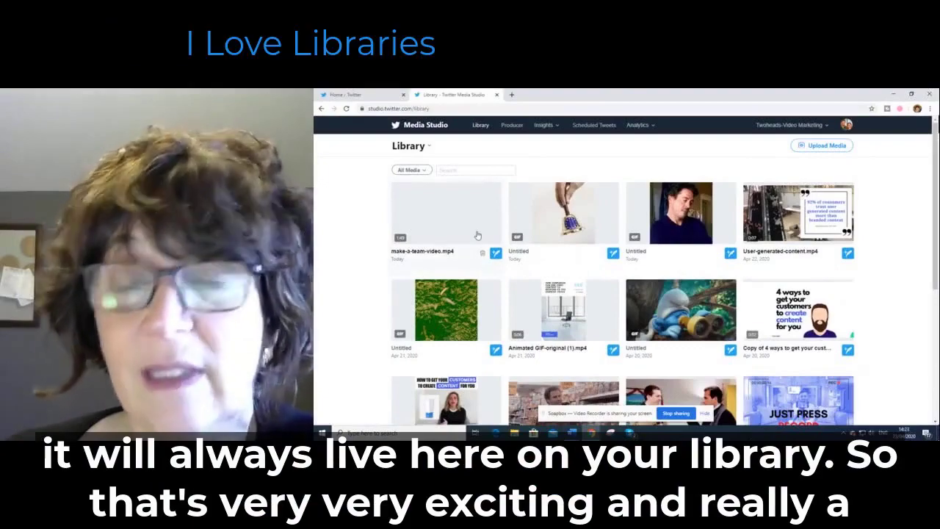